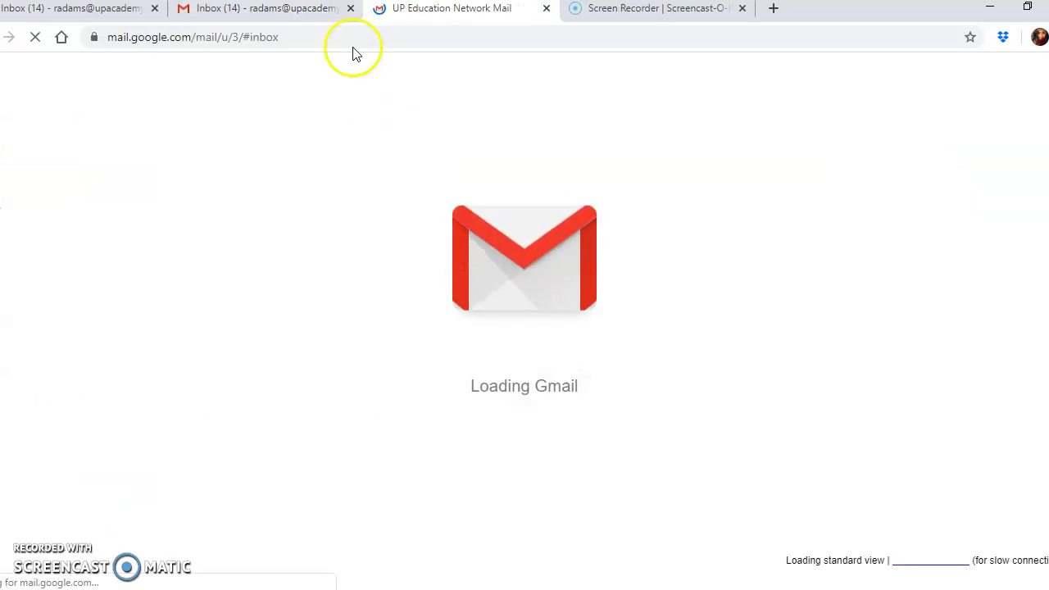
Step: Close the duplicate inbox tab and open Google Classroom from the student's Gmail account
left_click(351, 8)
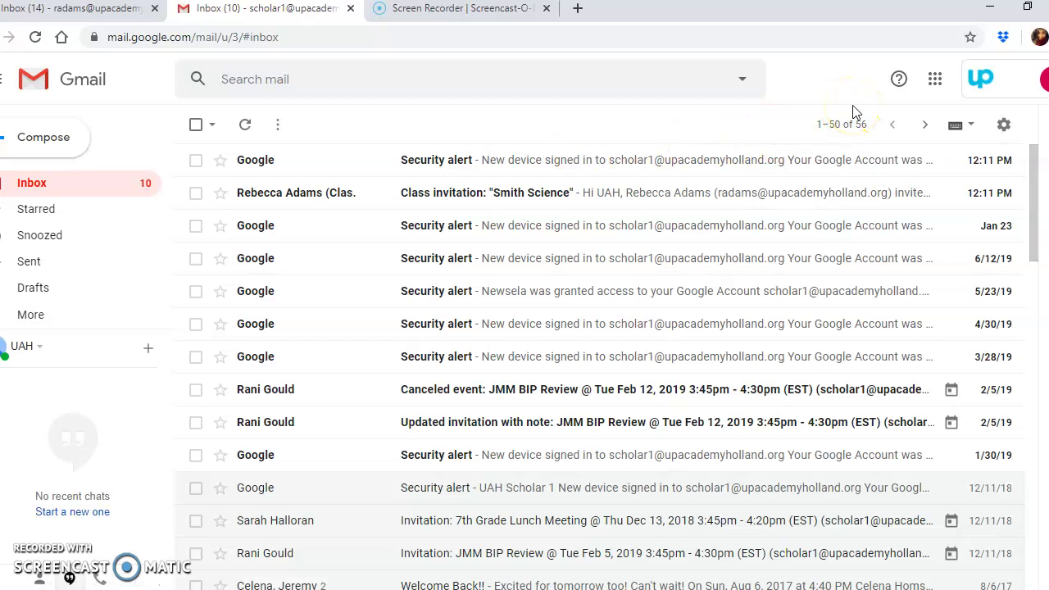
left_click(935, 79)
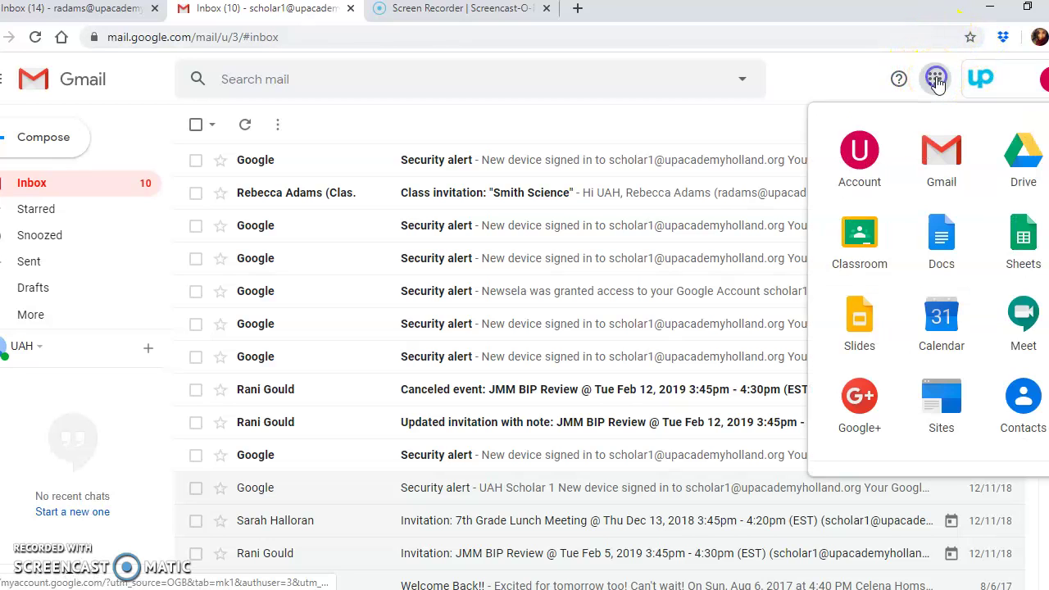
left_click(859, 235)
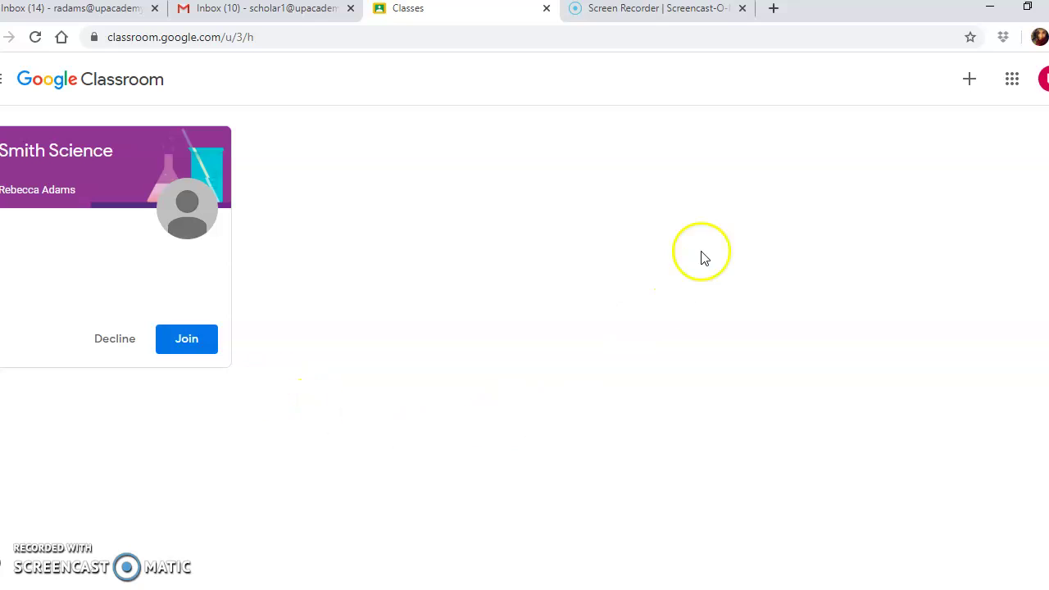
Step: View and cancel the class code entry, then join the invited Smith Science class and dismiss the posting tip
left_click(969, 81)
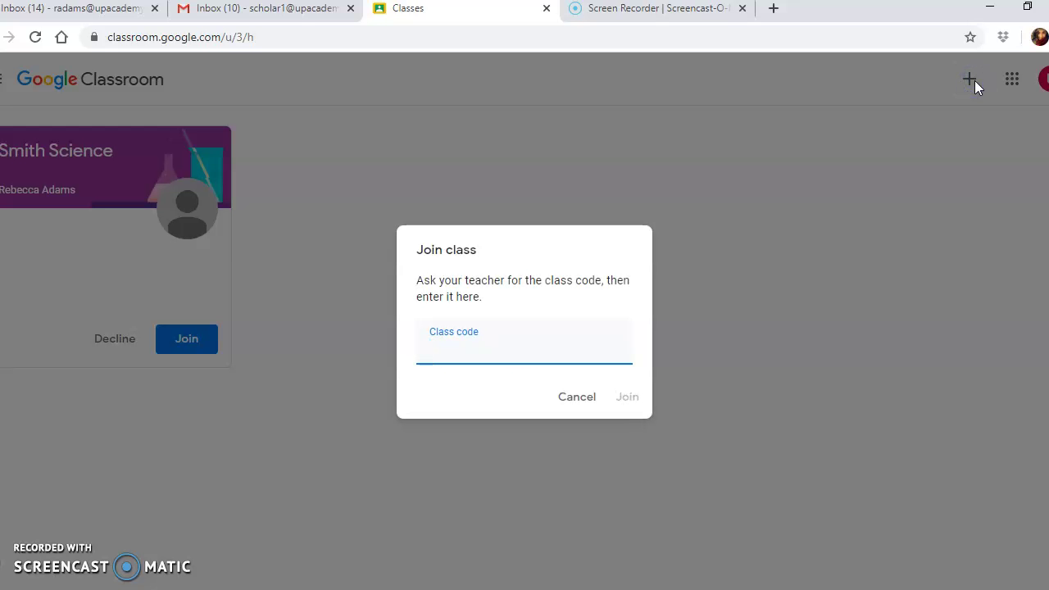
left_click(579, 402)
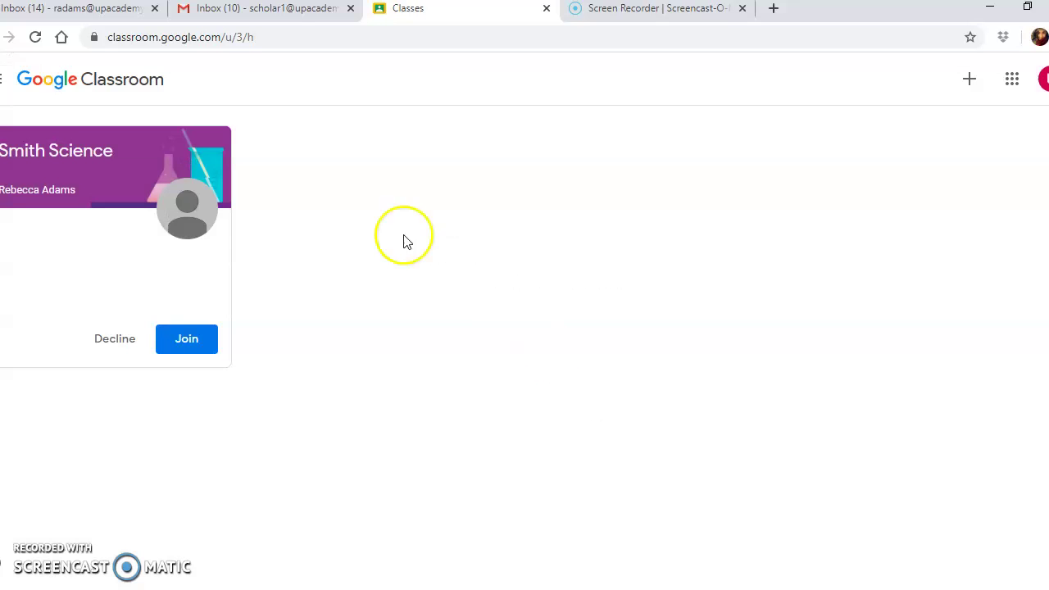
left_click(186, 340)
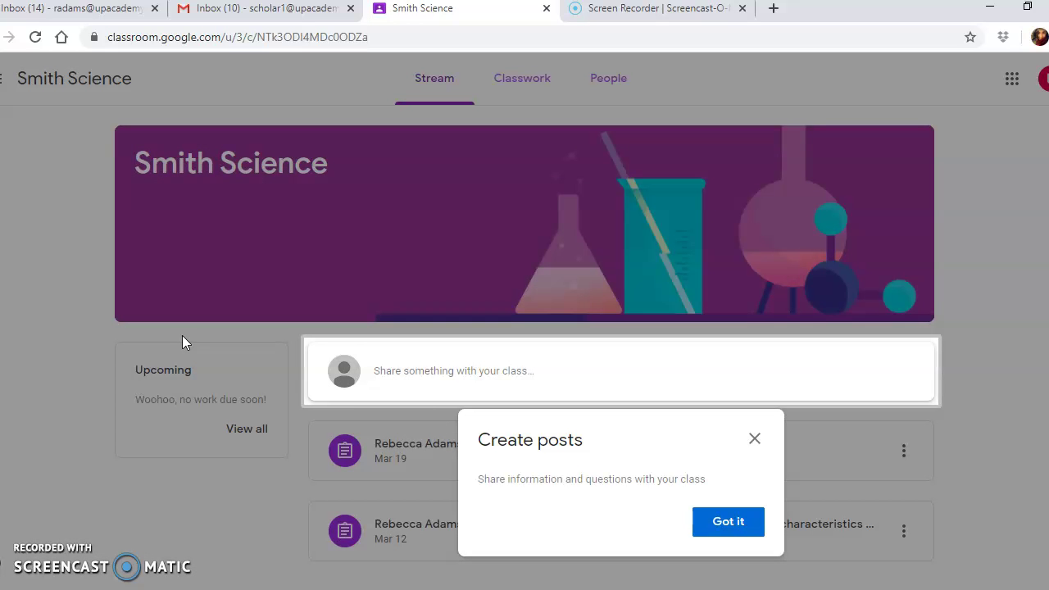
left_click(754, 438)
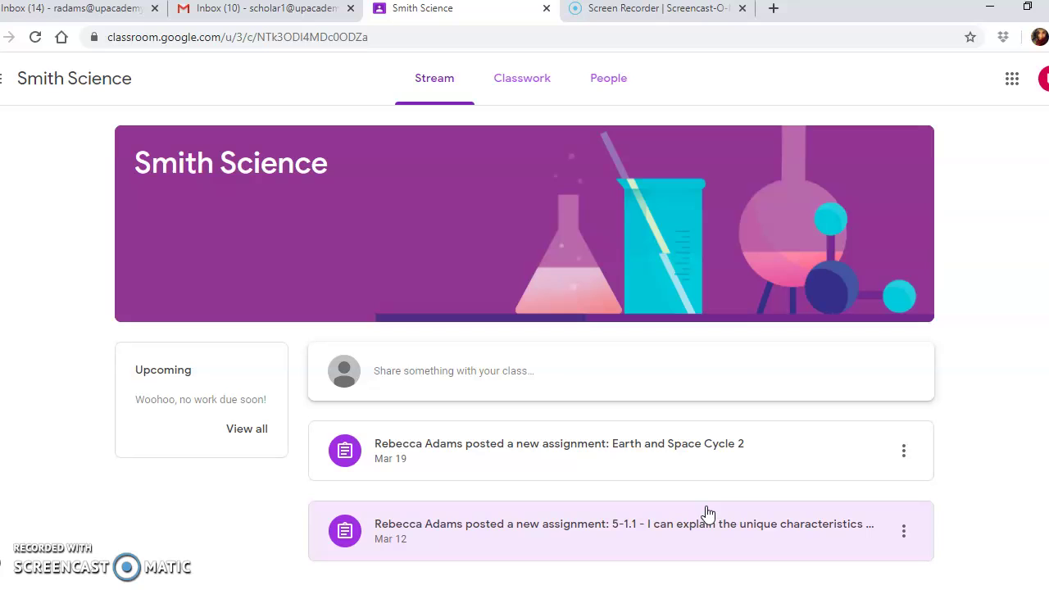
Step: Open the 5-1.1 planet characteristics assignment and its attached 5-1.1_Classwork document from the student's work
left_click(710, 518)
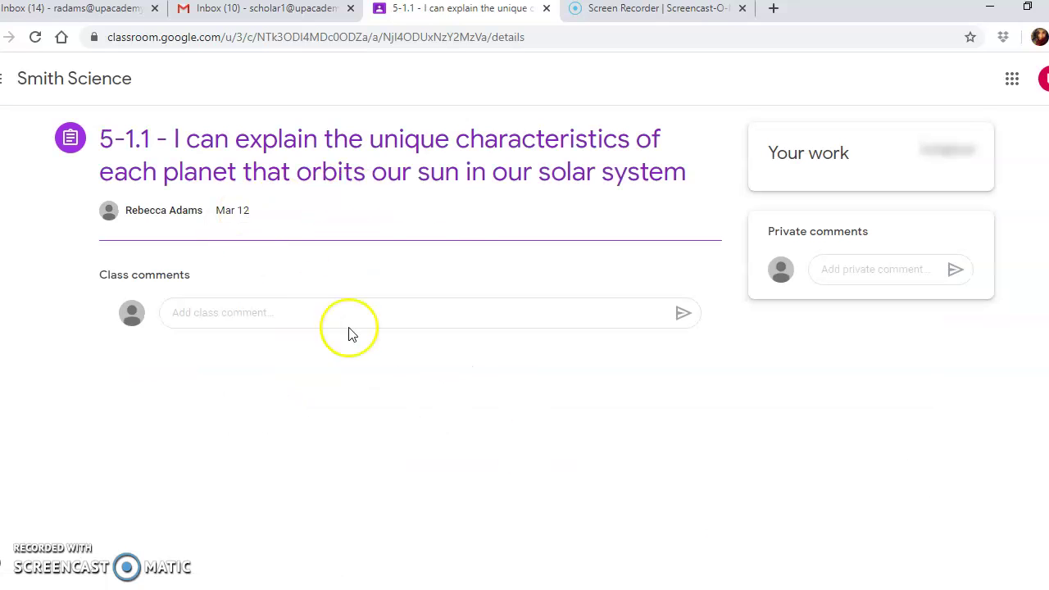
left_click(814, 155)
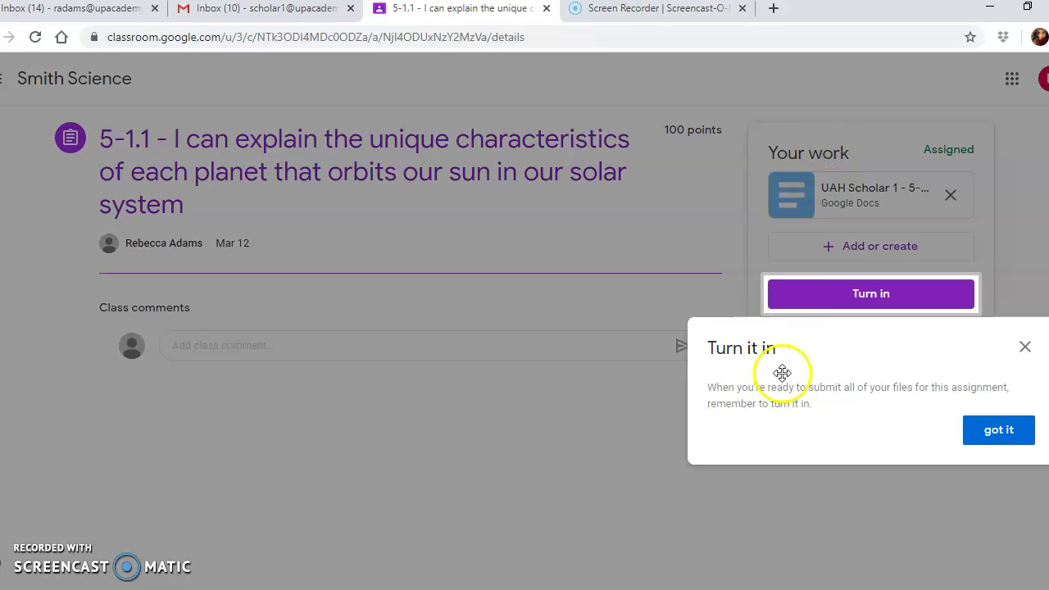
left_click(1024, 348)
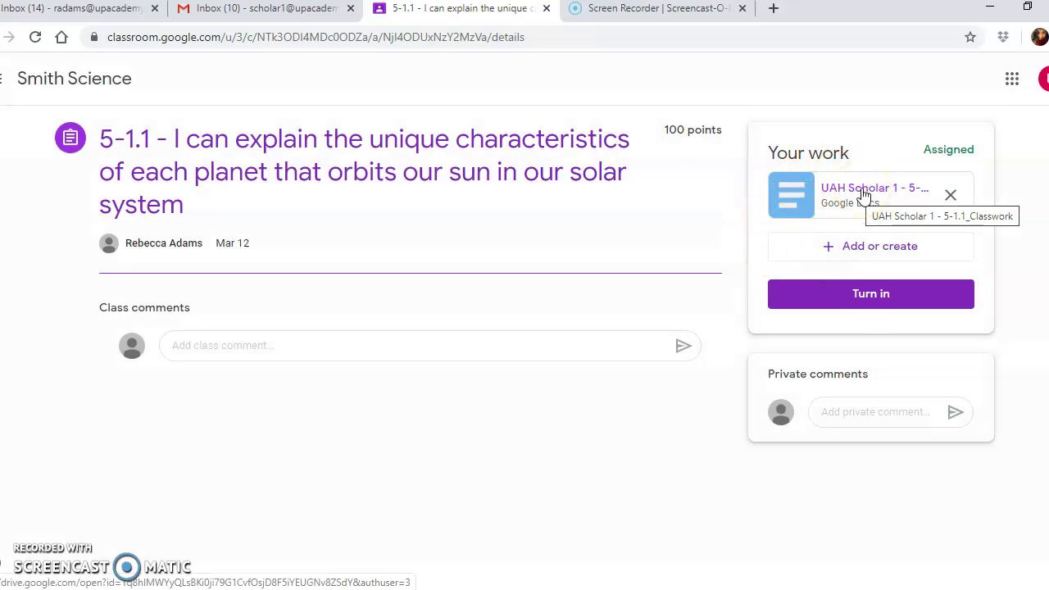
left_click(867, 303)
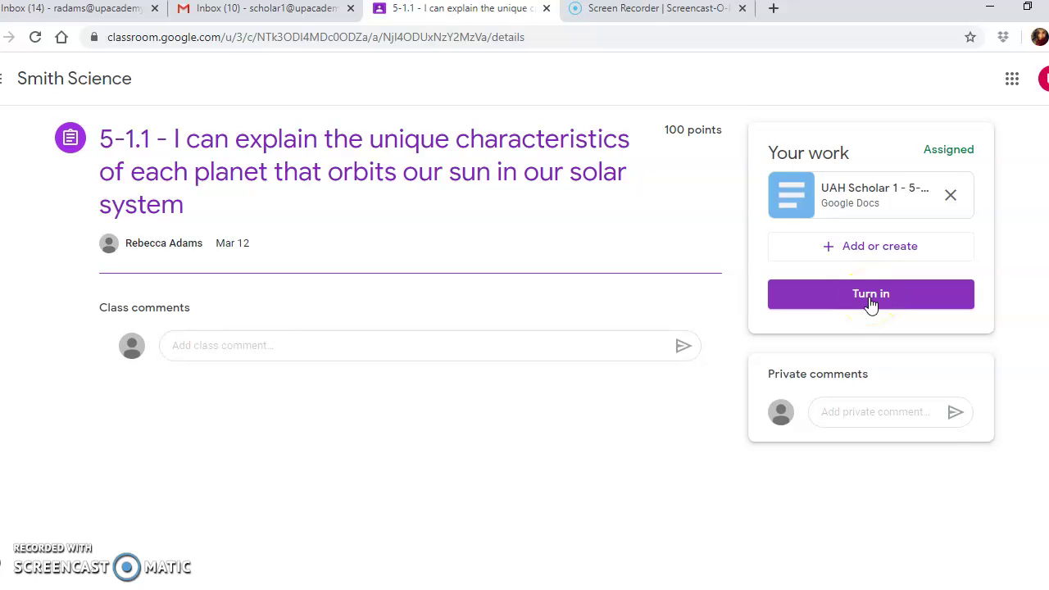
left_click(868, 191)
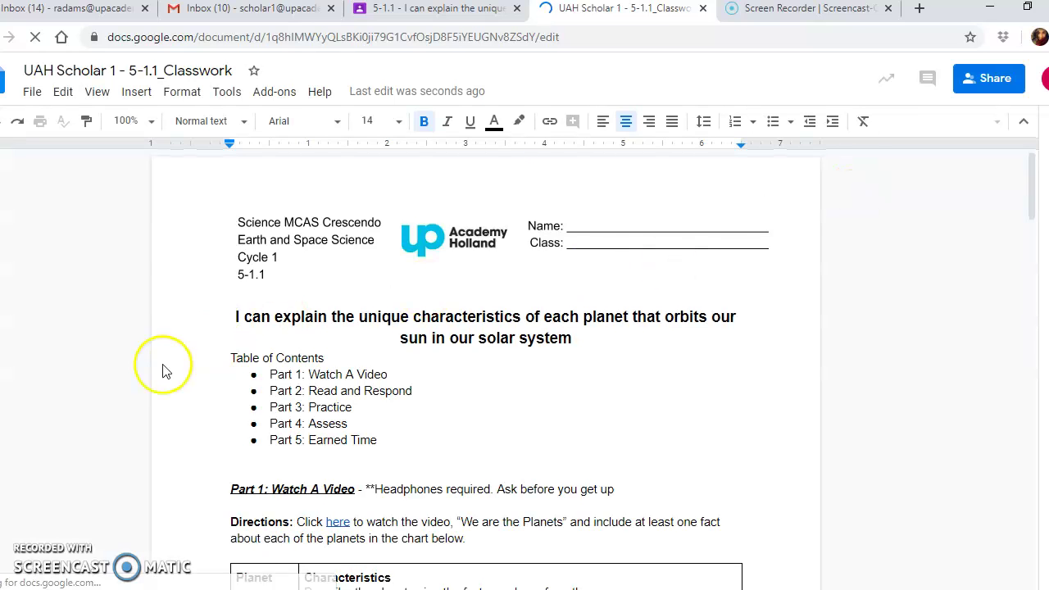
Step: Review the worksheet's learning goal heading and its table of contents for Parts 1 to 5
left_click_drag(292, 321, 632, 342)
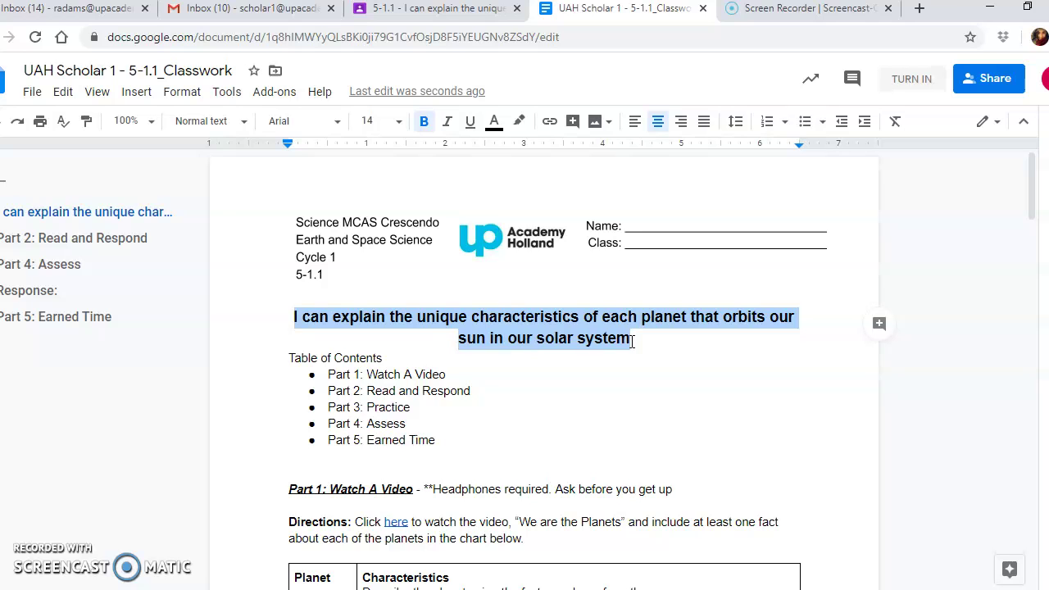
left_click_drag(284, 360, 437, 441)
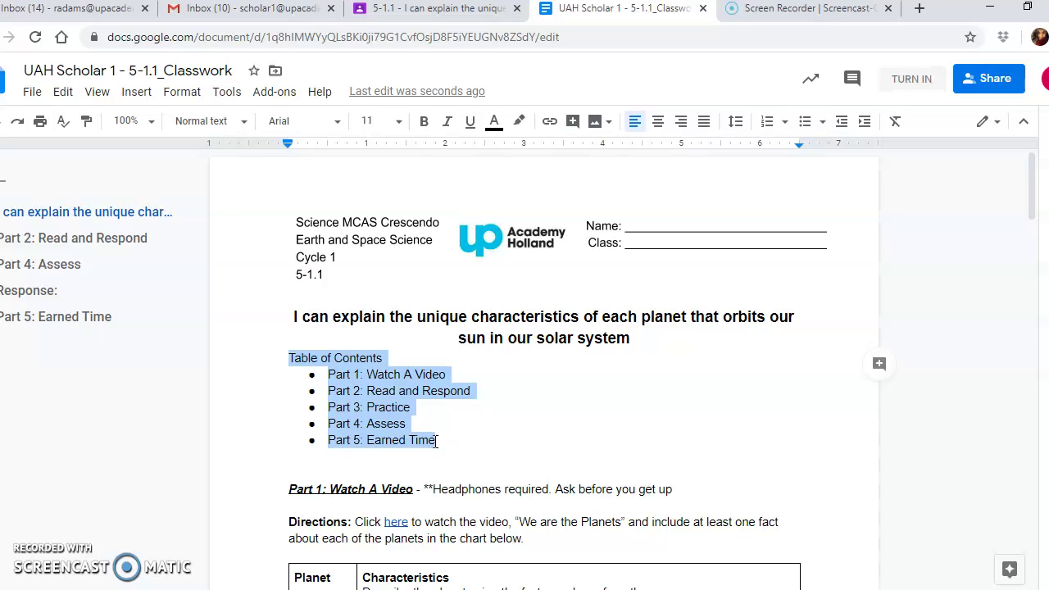
left_click(437, 442)
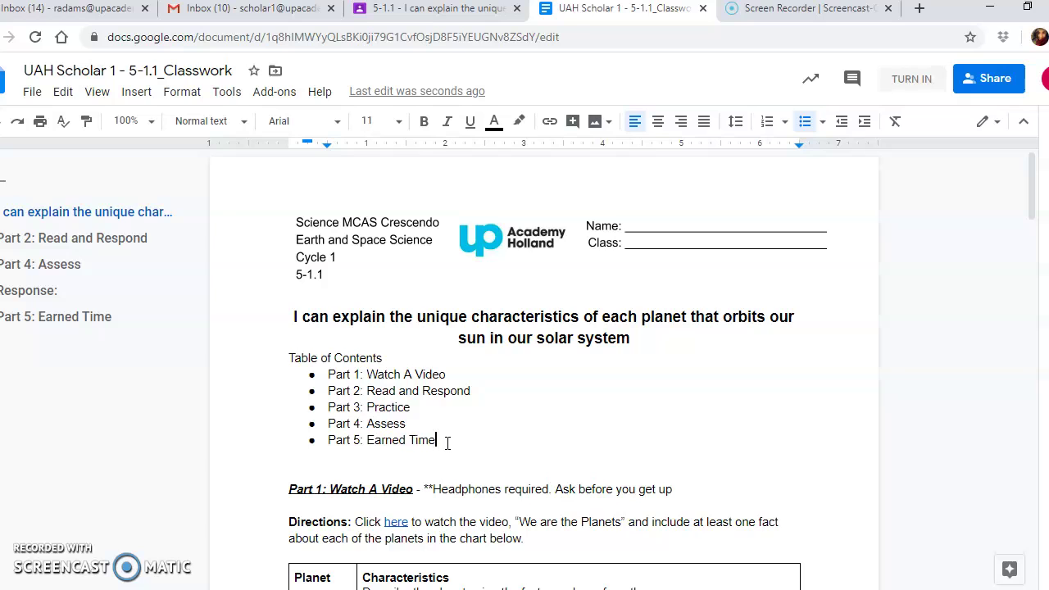
Step: Preview the "We are the Planets" video link and enter "Get really hot and really cold." as Mercury's characteristic in the planet table
scroll(447, 443, "down", 3)
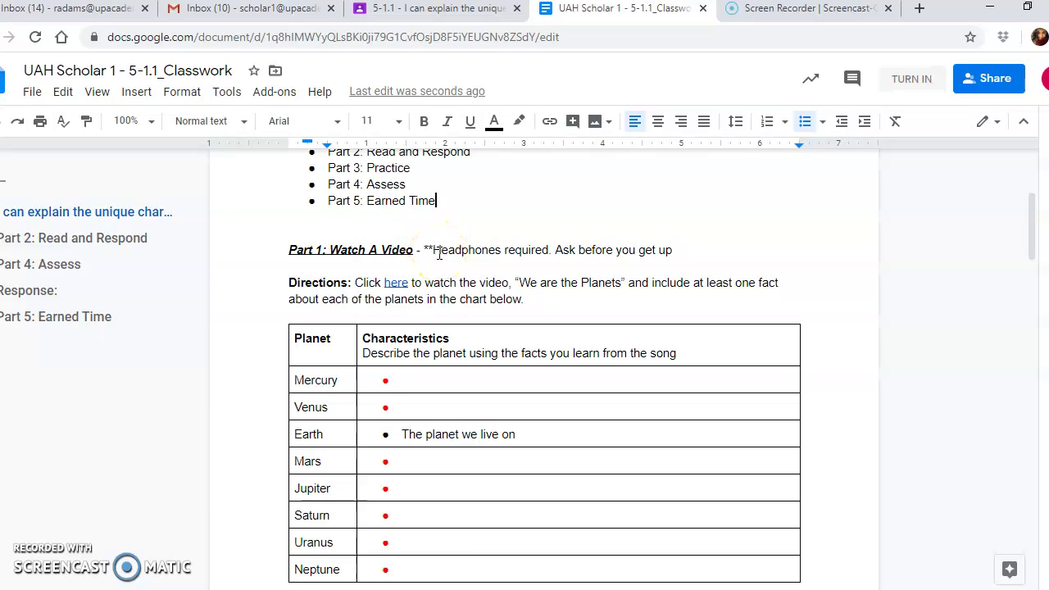
left_click(393, 282)
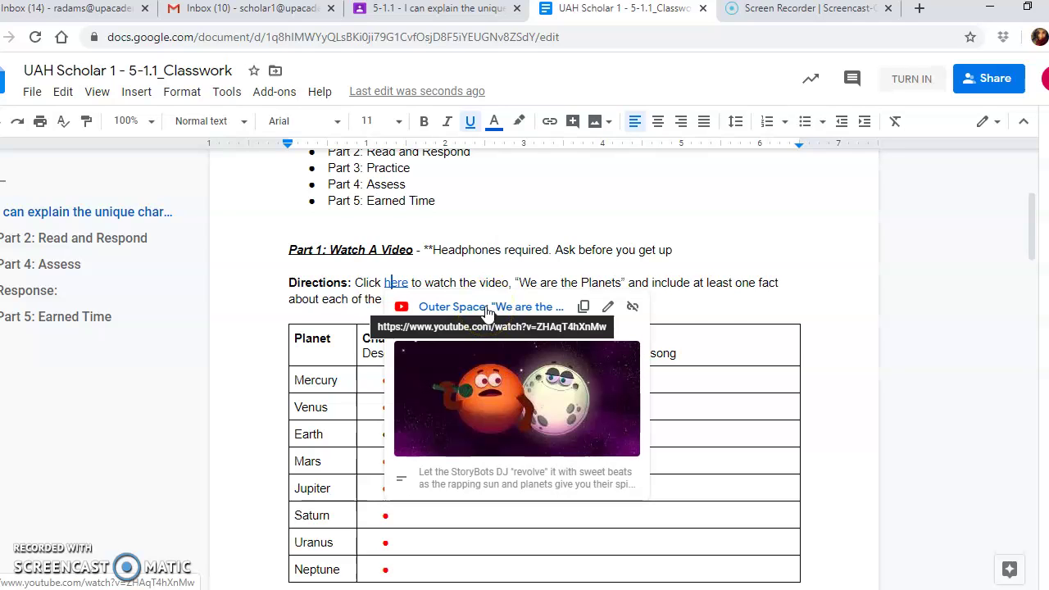
left_click(759, 451)
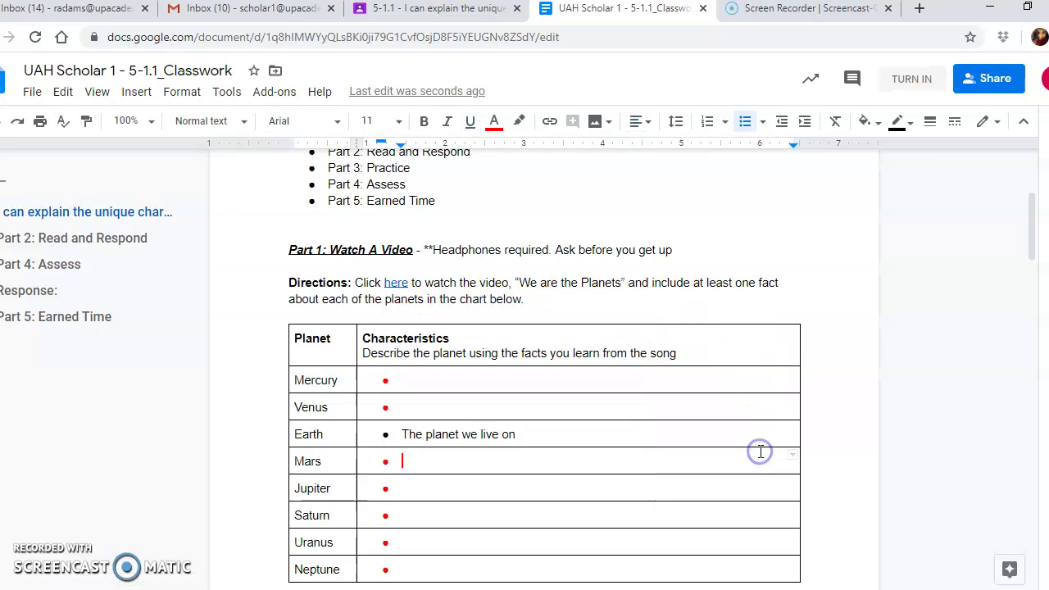
left_click(541, 373)
type("Get really hot and really cold.")
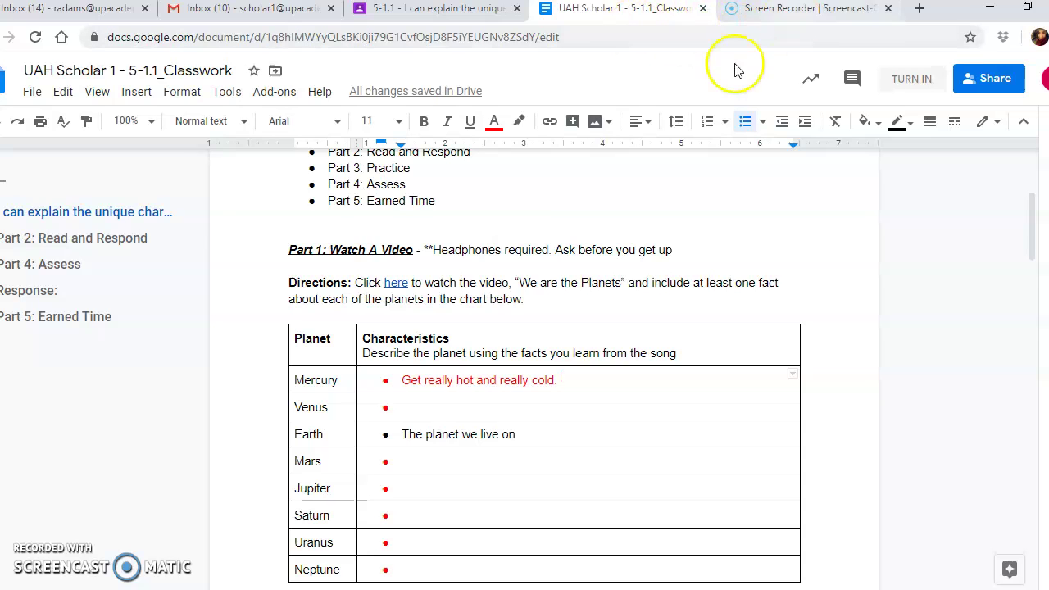
Step: Preview the "Exploring the Solar System" video link and look through the numbered questions that follow it
scroll(467, 411, "down", 3)
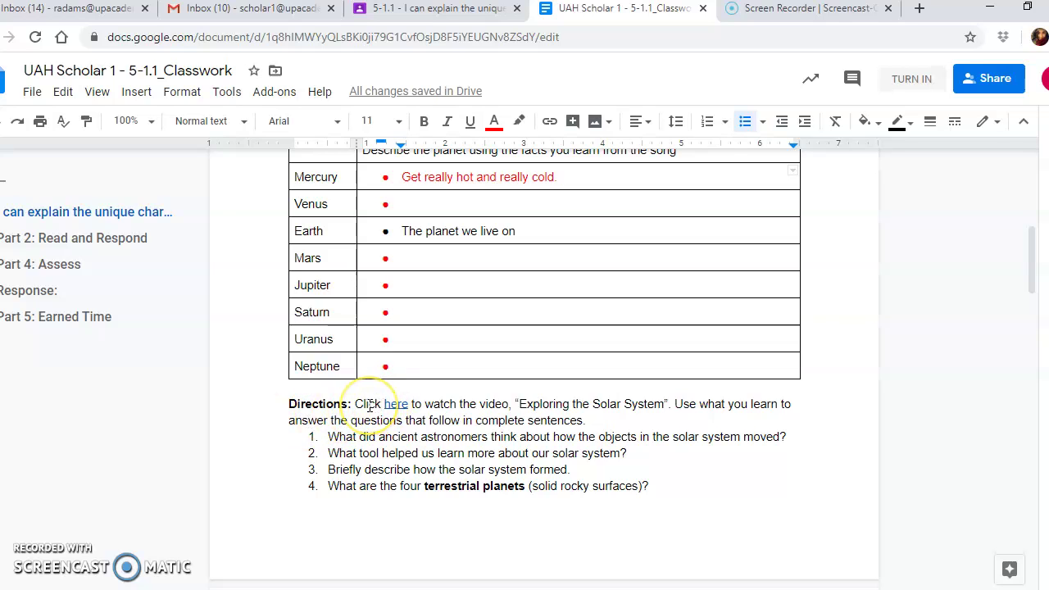
left_click(396, 403)
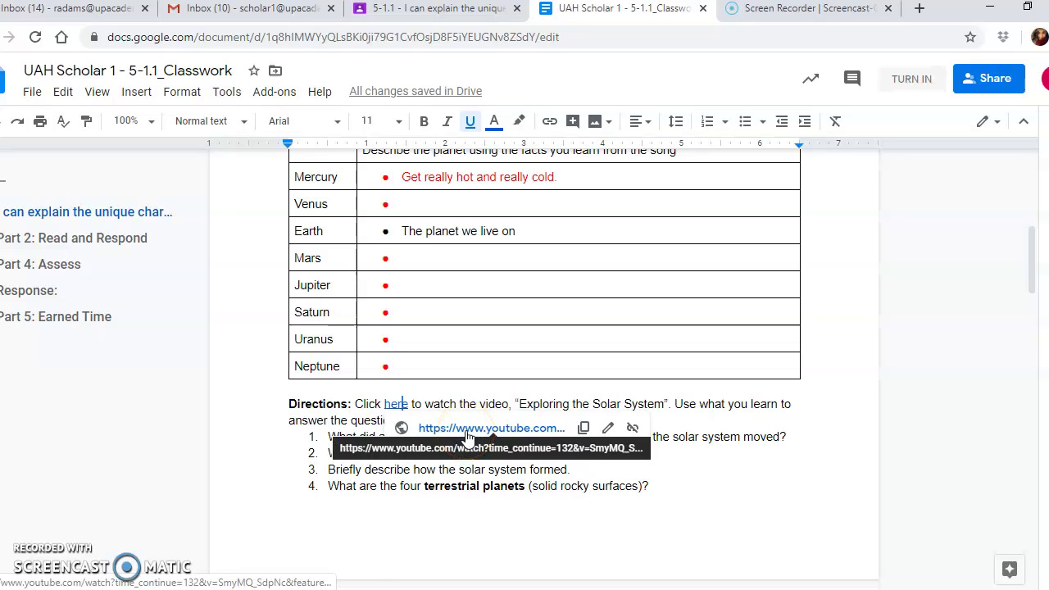
left_click(468, 483)
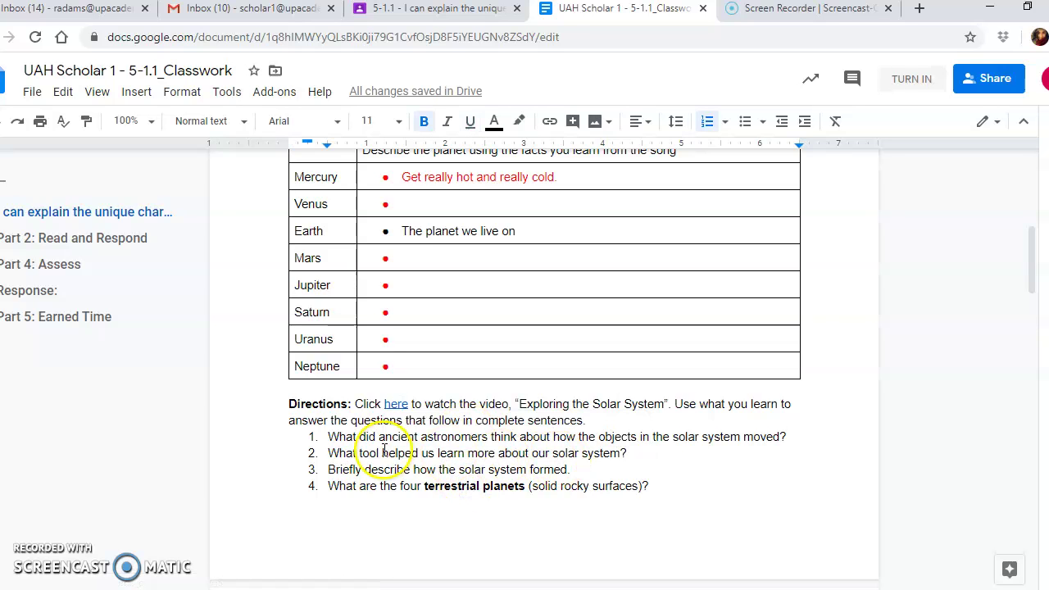
scroll(320, 438, "down", 4)
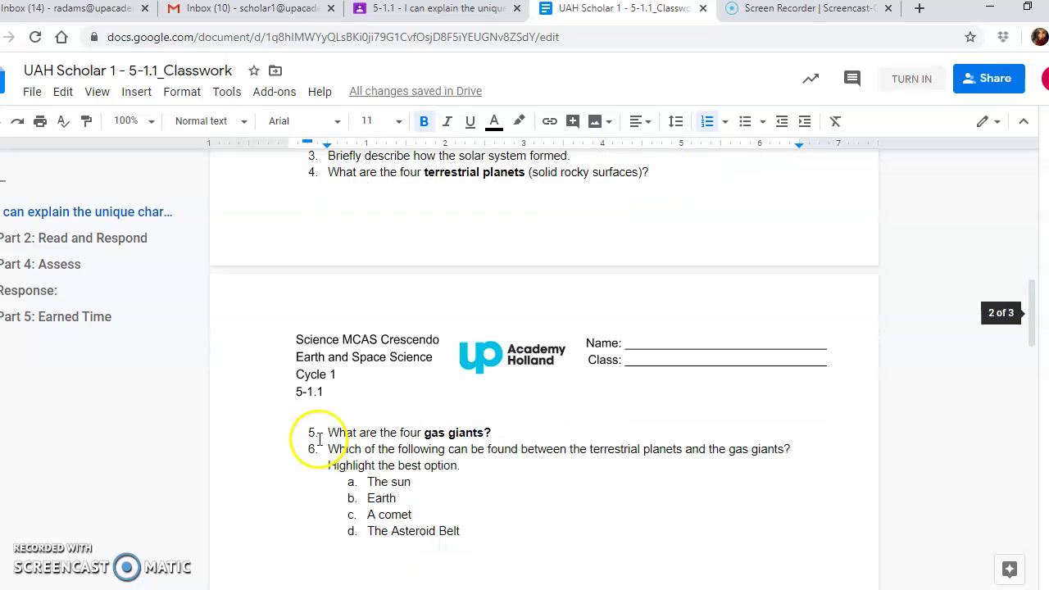
scroll(322, 445, "up", 3)
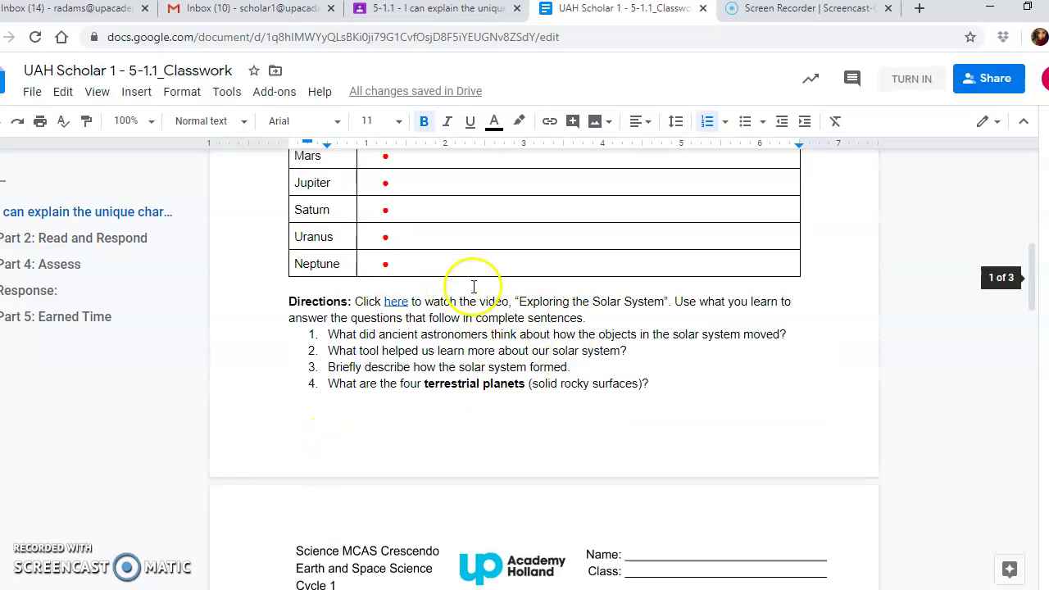
Step: Answer question 1 on a new line beneath it with "Ancient Astronomers thought that objects in the solar system moved around the Earth."
left_click(793, 334)
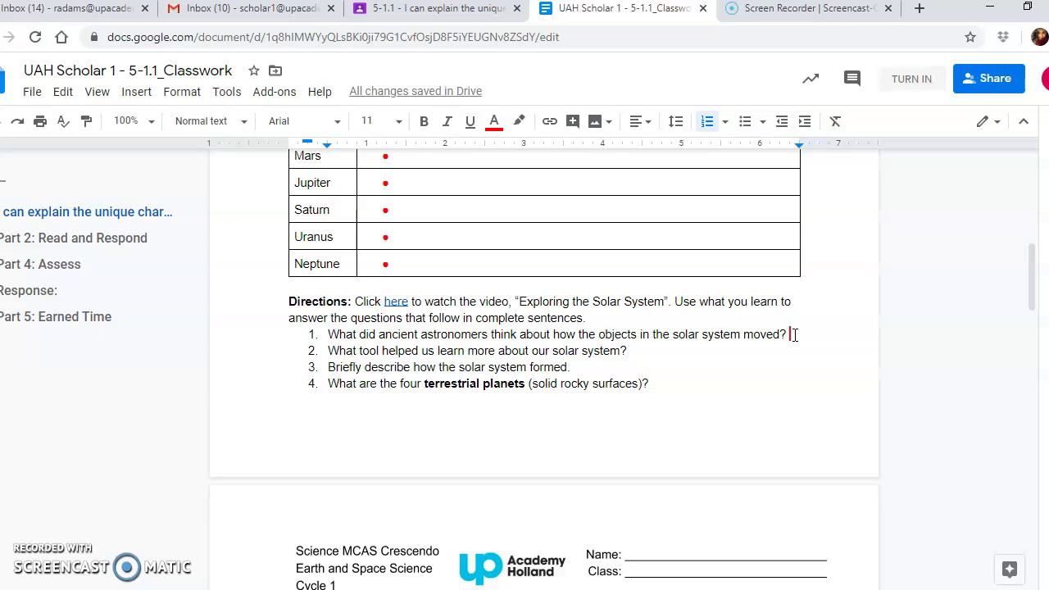
key("shift+Return")
type("Ancient A")
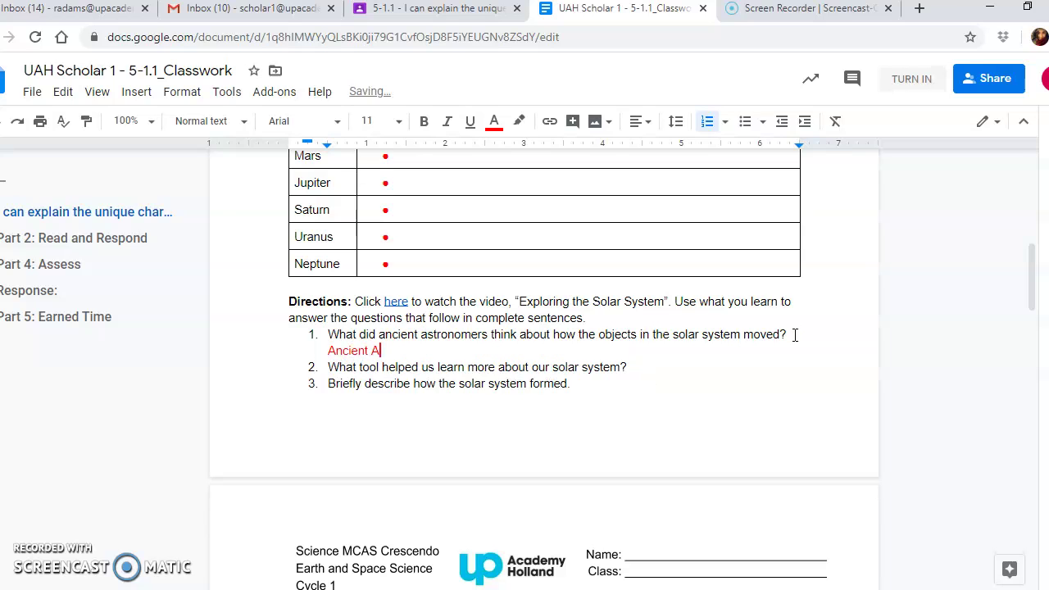
type("stronomers thought that")
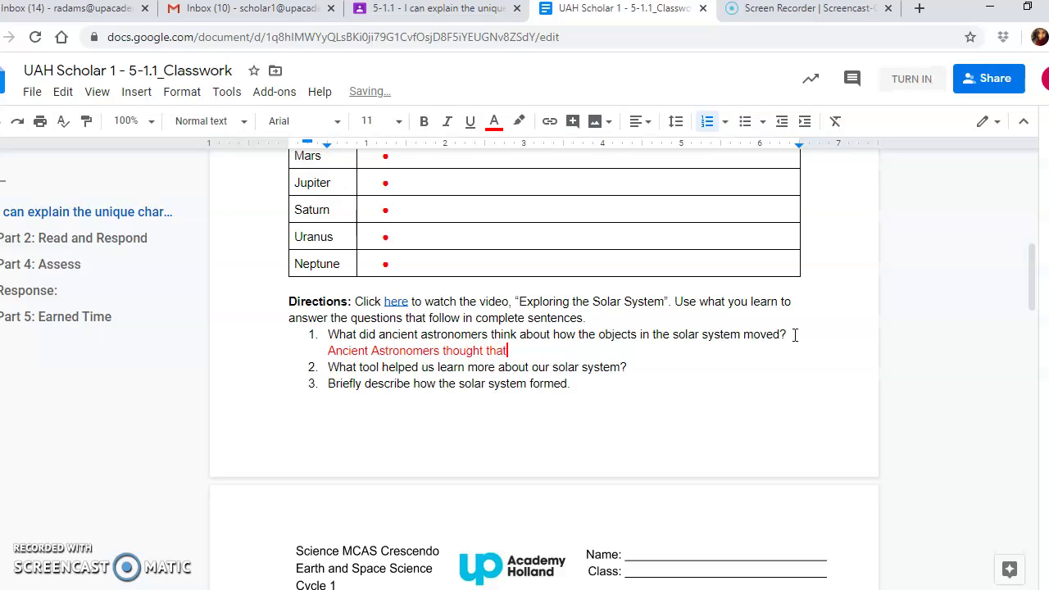
type(" objects in the solar system mov")
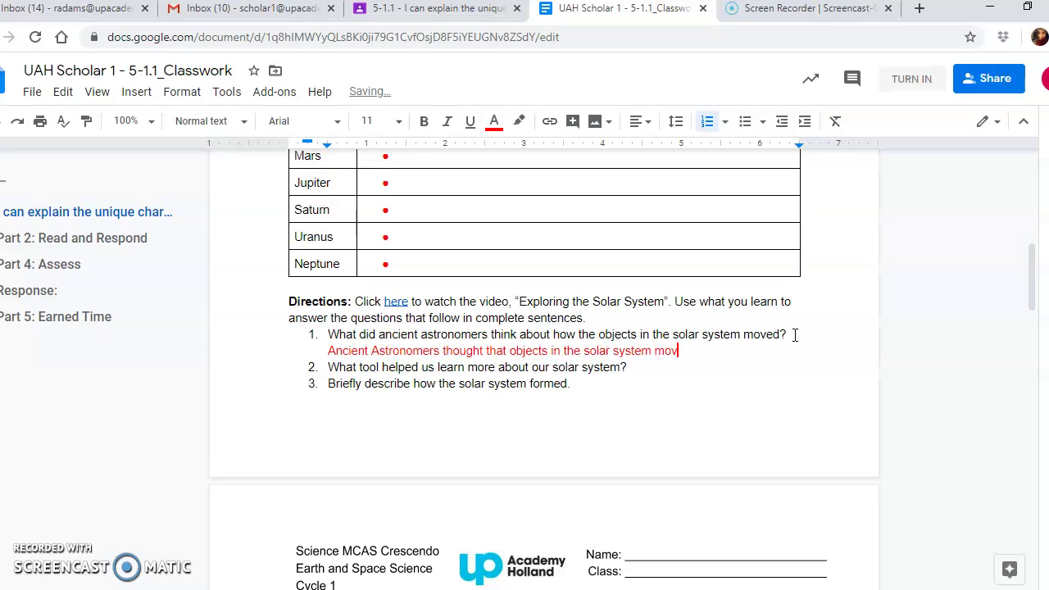
type("ed around the Earth.")
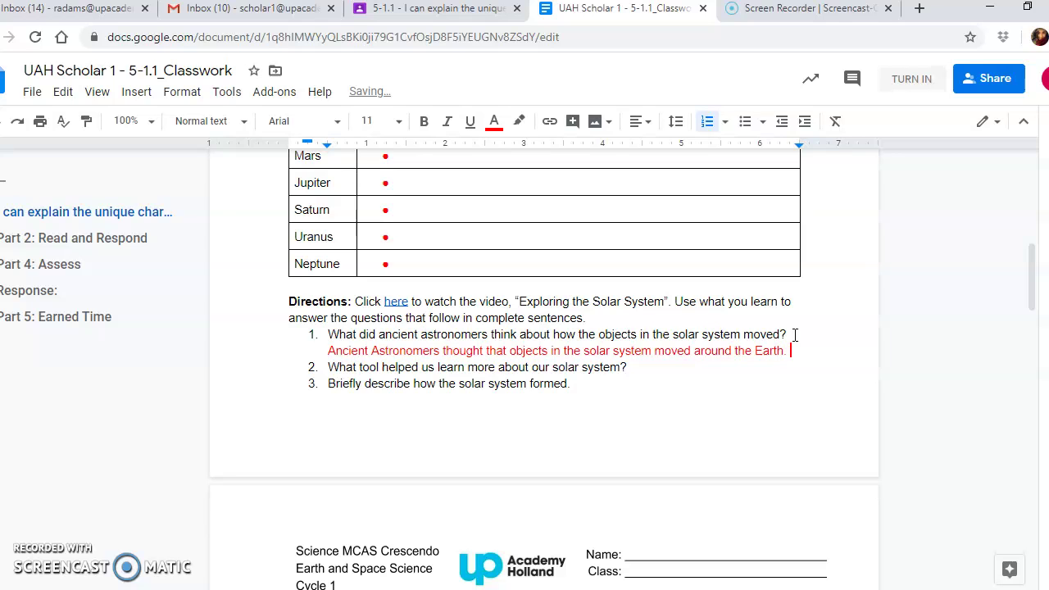
Step: Inspect the answer under question 1 and view the available text colours without applying one
left_click(498, 352)
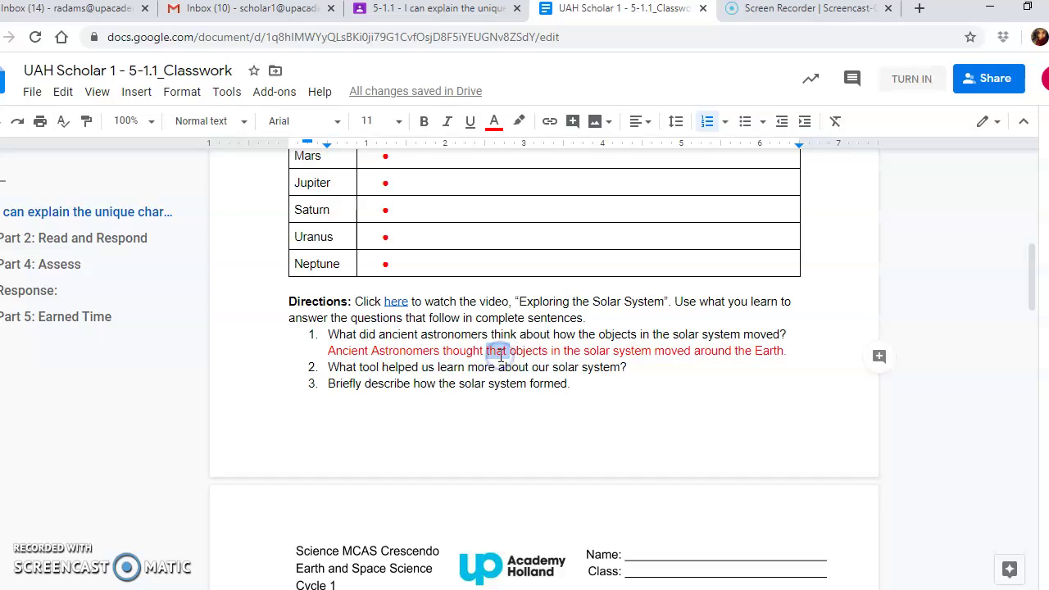
triple_click(498, 353)
left_click(569, 415)
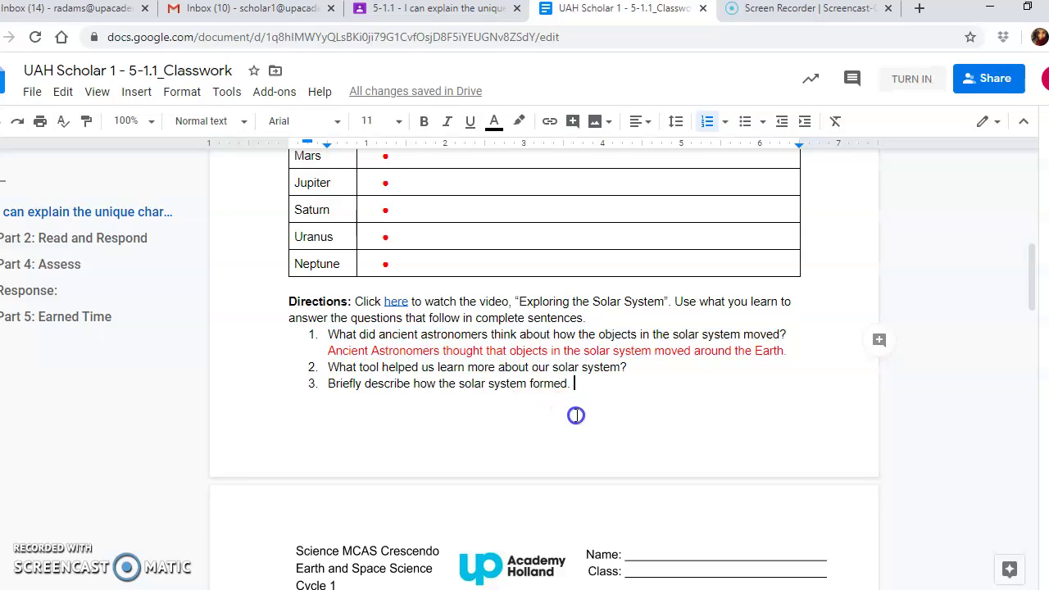
left_click(496, 122)
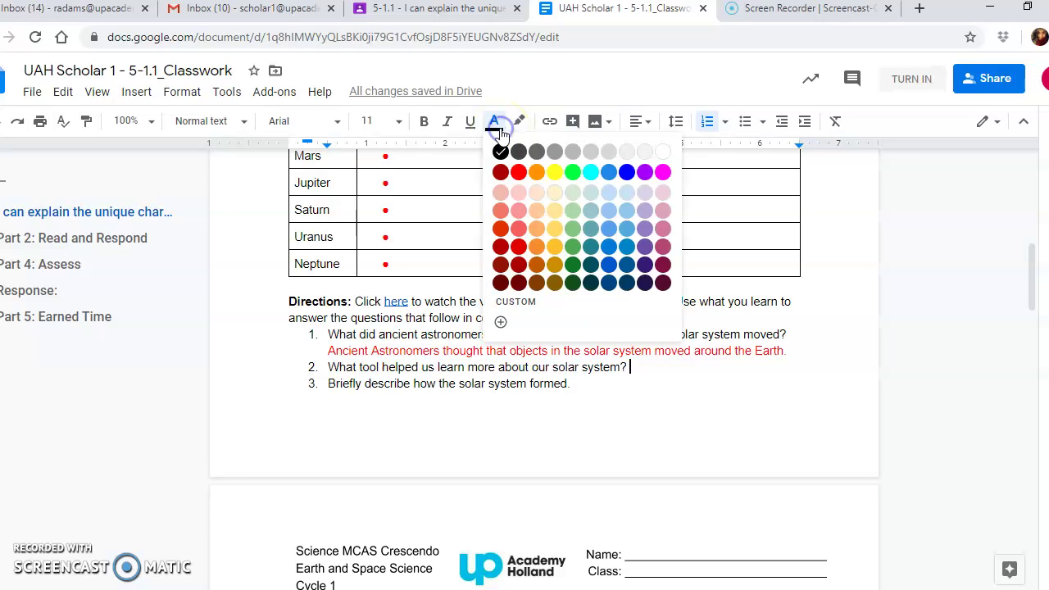
left_click(492, 375)
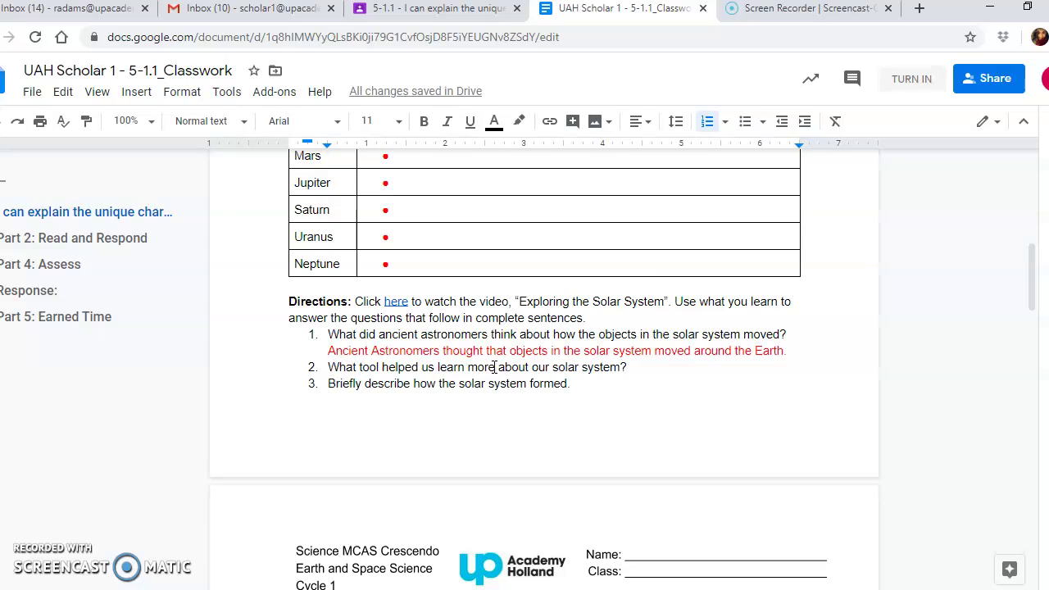
Step: Highlight "The Asteroid Belt" in cyan as the answer to question 6 about what lies between the terrestrial planets and gas giants
scroll(495, 366, "down", 3)
scroll(494, 369, "down", 1)
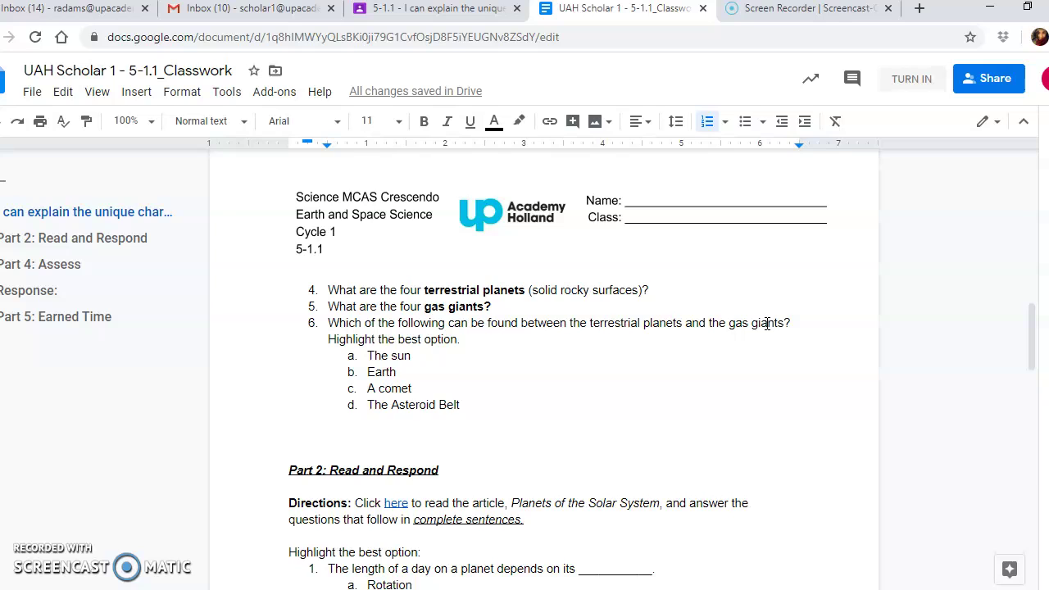
left_click_drag(461, 405, 366, 404)
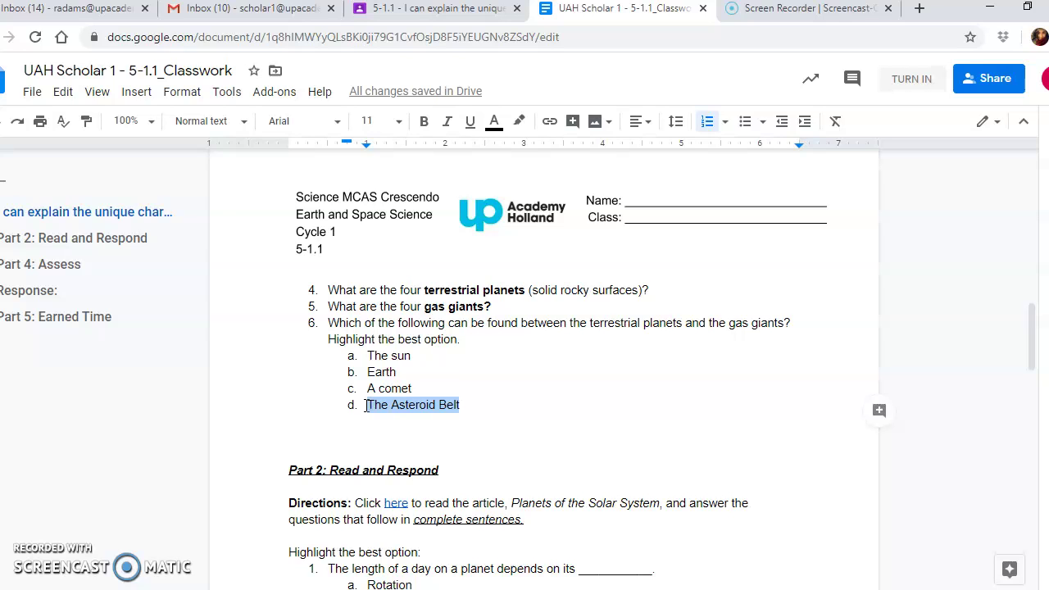
left_click(519, 123)
left_click(615, 200)
left_click(545, 398)
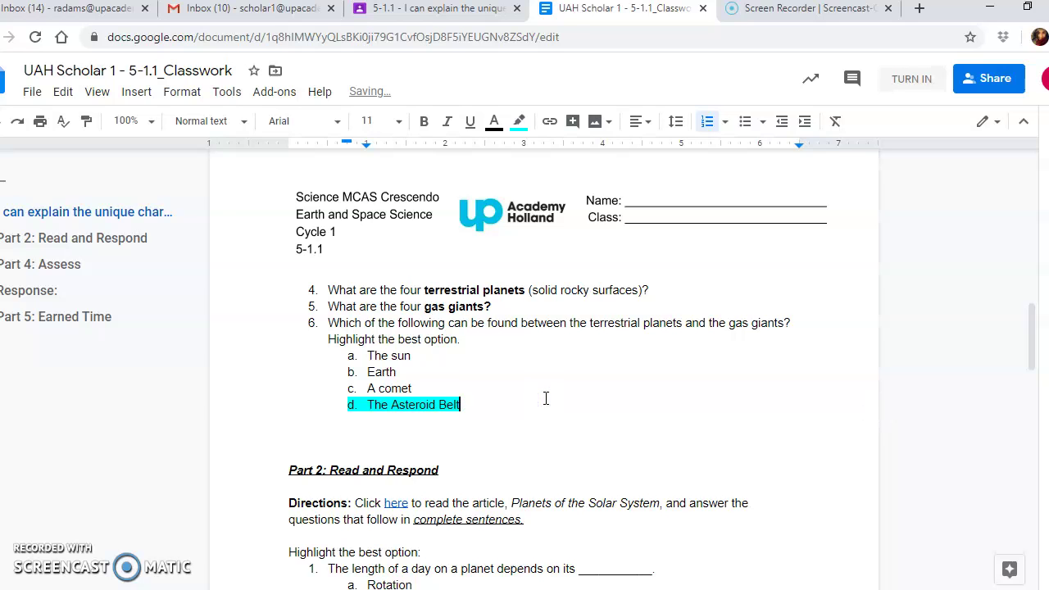
Step: Undo the cyan highlight on "The Asteroid Belt" under question 6
left_click(518, 406)
key("ctrl+z")
left_click(519, 407)
Step: Look through the rest of the classwork, from the Part 2: Read and Respond questions to the Part 5: Earned Time checklist
scroll(519, 407, "down", 3)
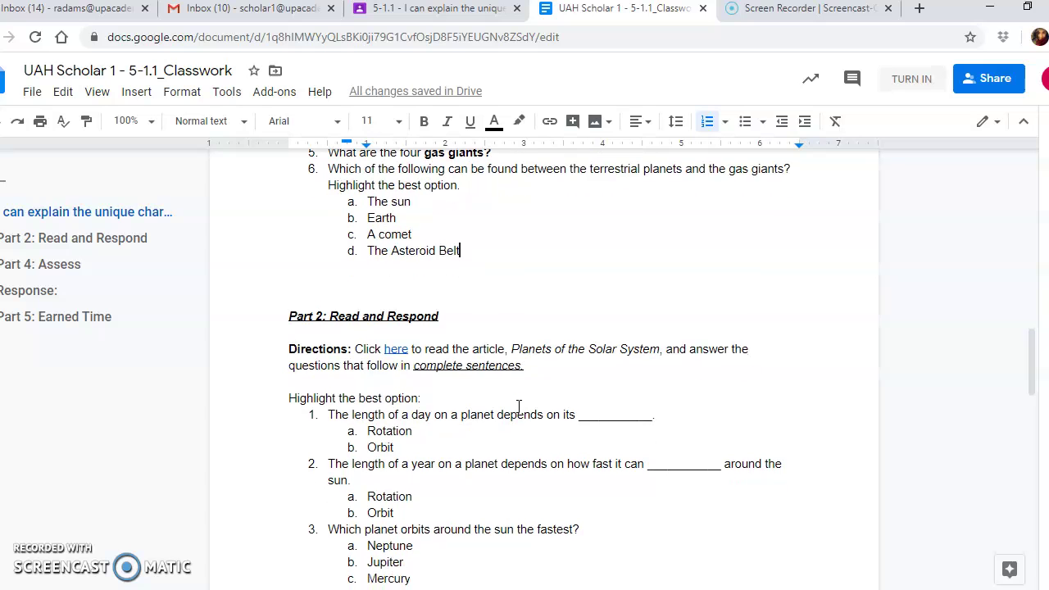
scroll(519, 405, "down", 2)
left_click(348, 233)
left_click(423, 344)
scroll(423, 342, "down", 6)
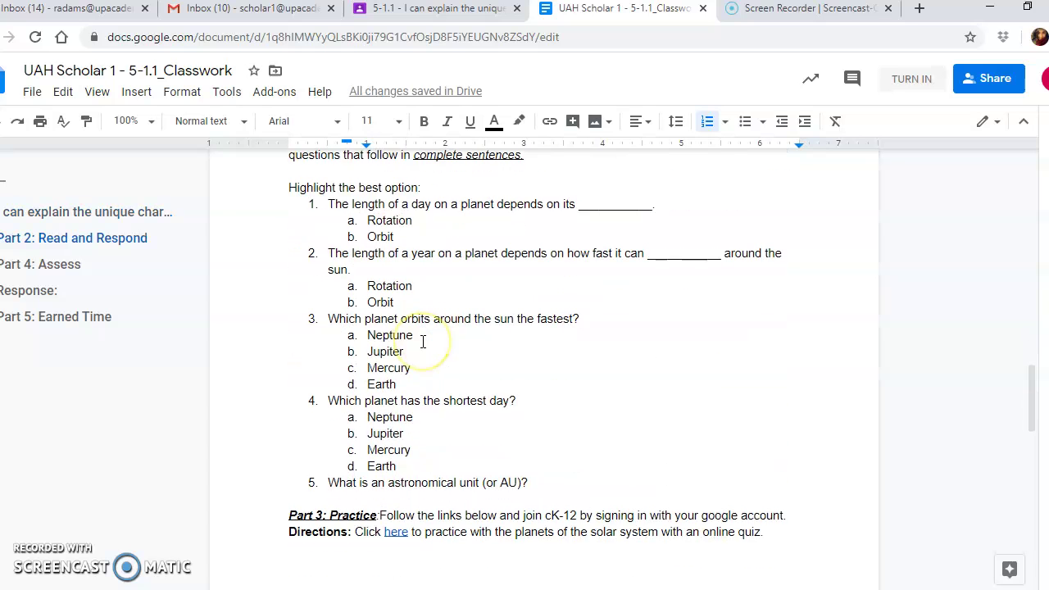
scroll(422, 342, "down", 11)
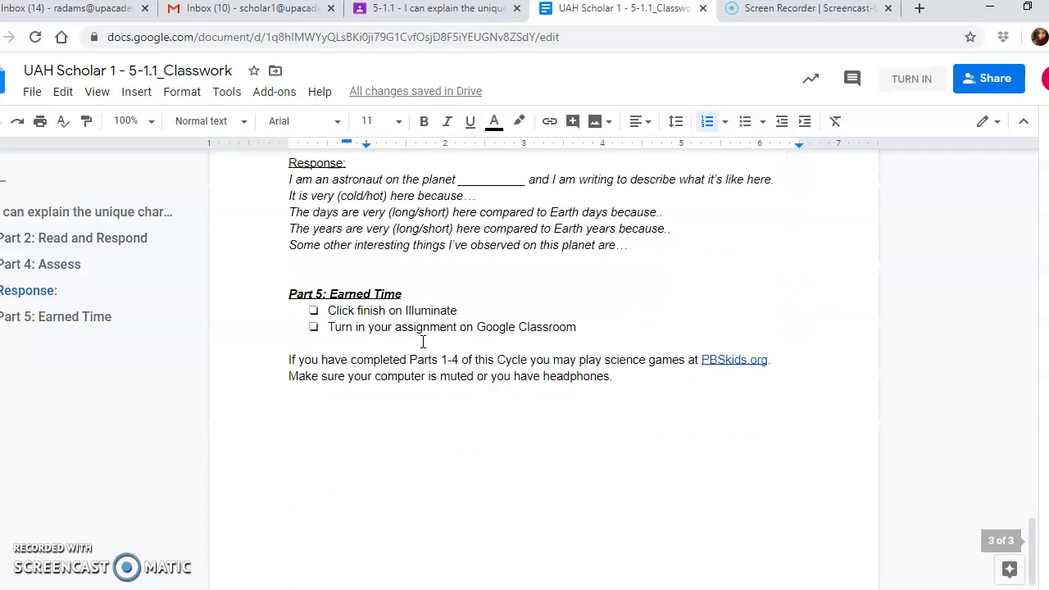
scroll(423, 342, "up", 1)
scroll(422, 342, "down", 1)
left_click(645, 391)
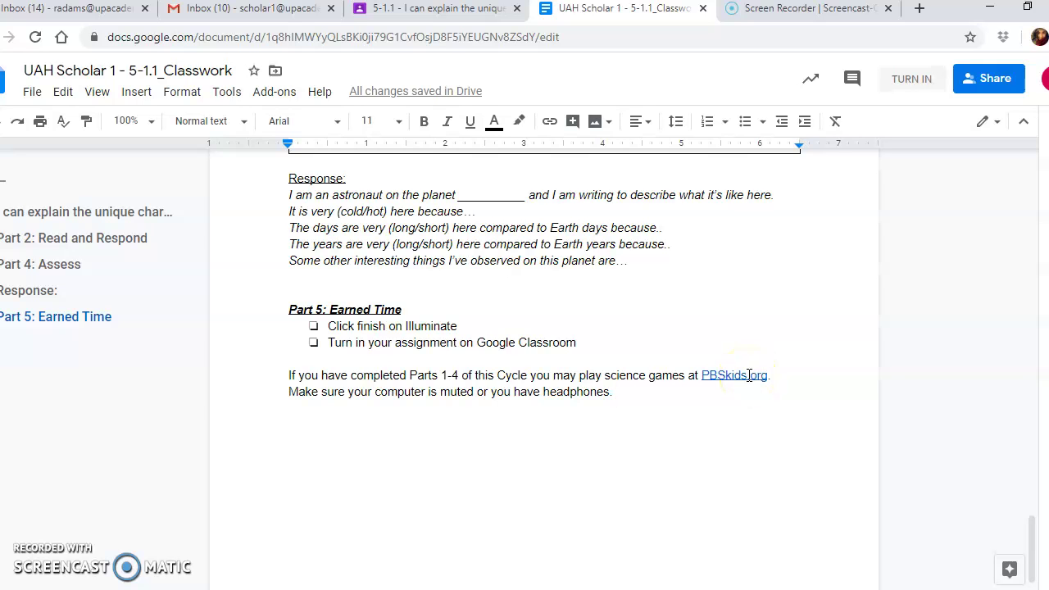
Step: Return to the start of the document and review the five parts listed under Table of Contents
scroll(747, 375, "up", 20)
scroll(748, 374, "up", 20)
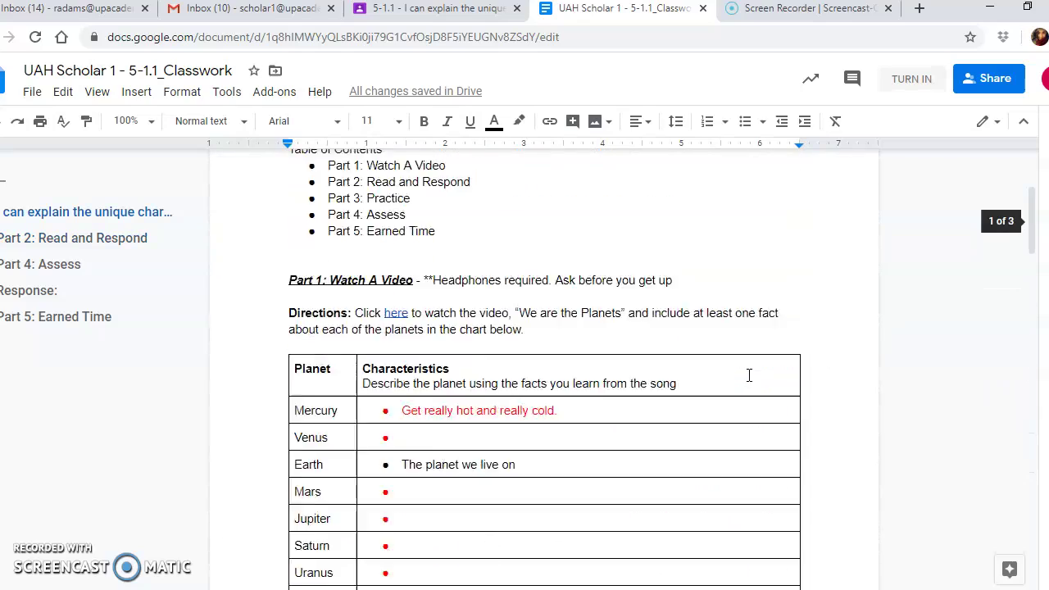
scroll(748, 375, "up", 3)
scroll(748, 374, "down", 3)
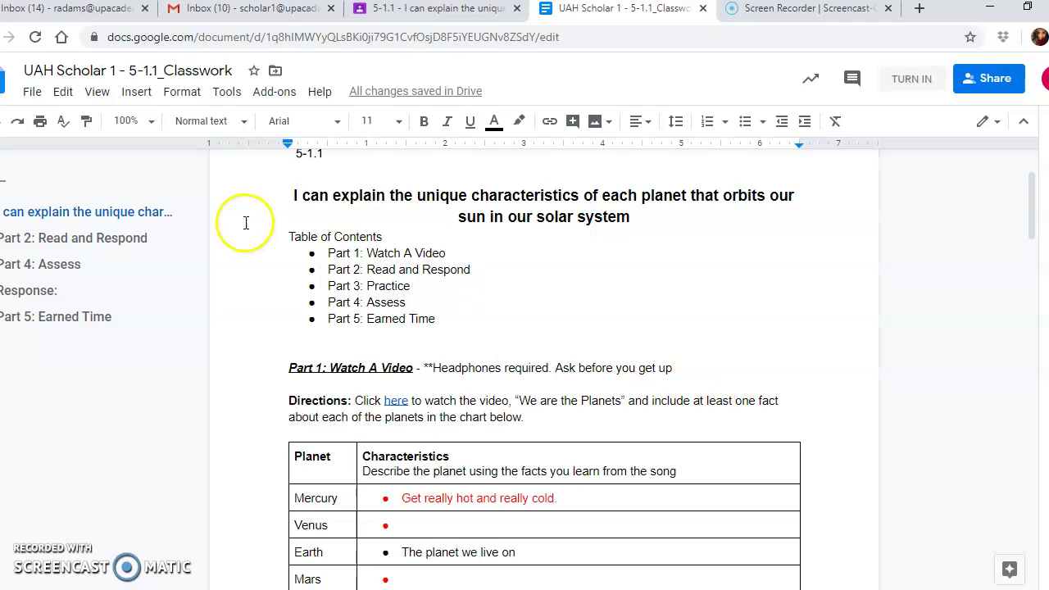
left_click_drag(324, 254, 448, 335)
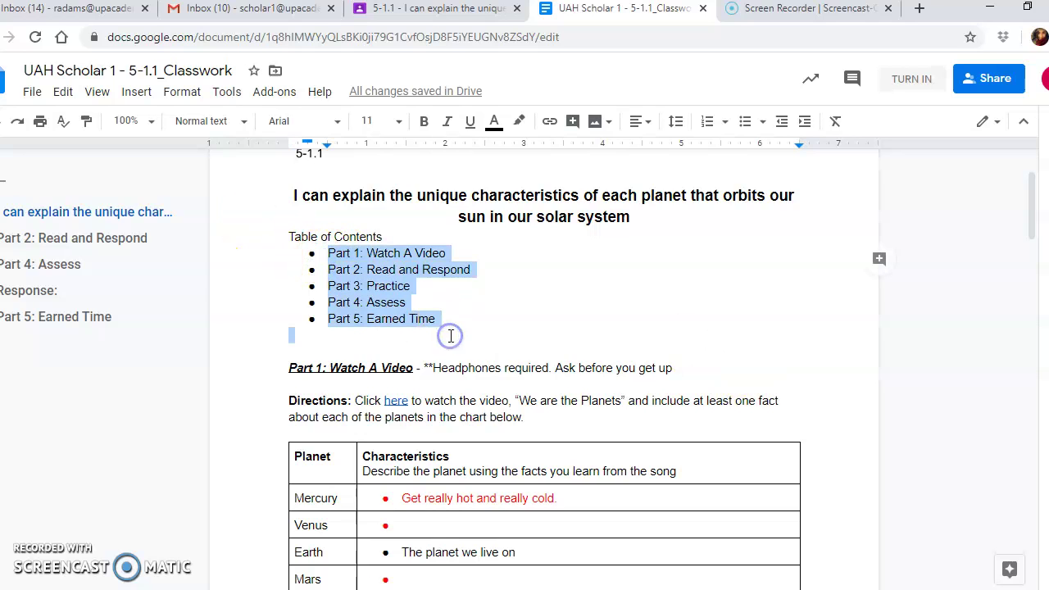
left_click(751, 355)
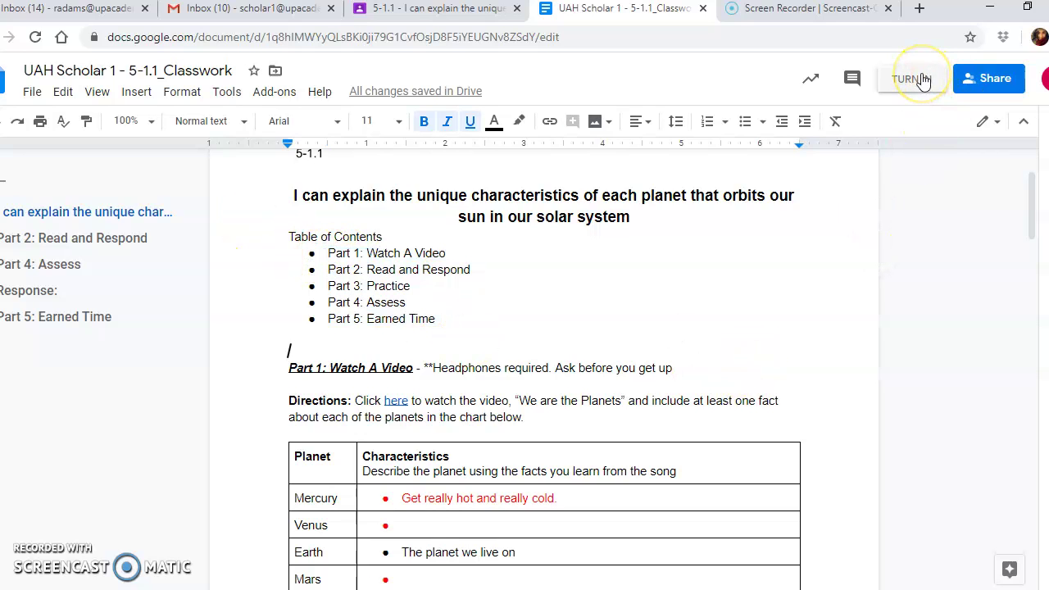